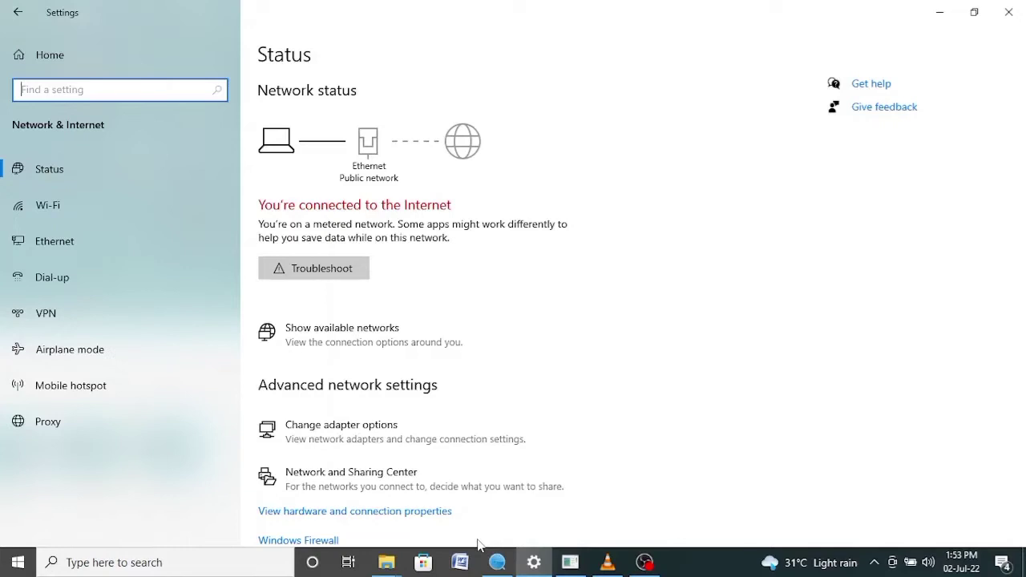
# View the Unidentified Ethernet network's IP settings: 192.168.1.10, prefix 24, gateway 192.168.1.1
pyautogui.click(56, 245)
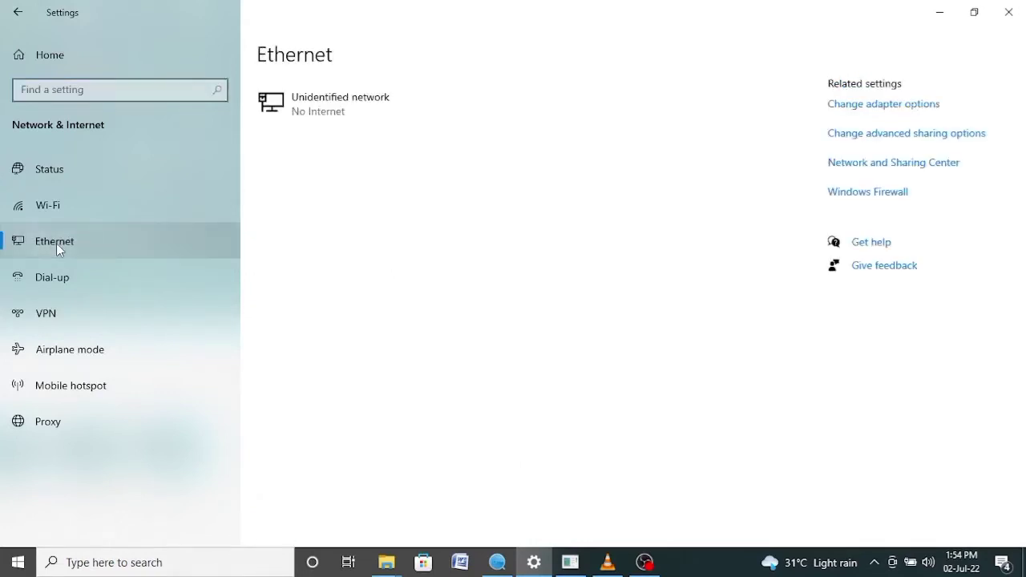
pyautogui.click(351, 108)
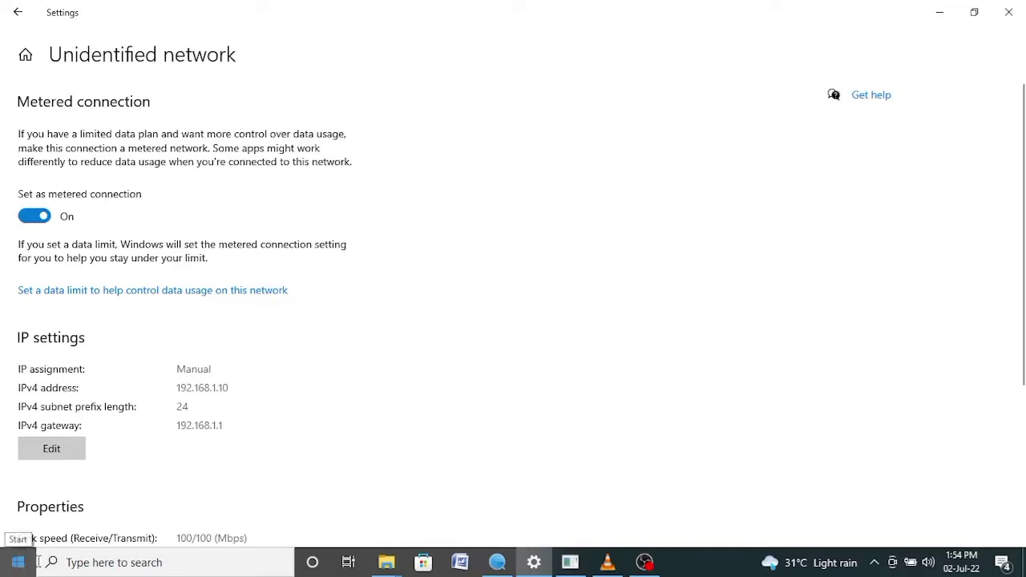
# Run 'ping 192.168.1.64 -t' and minimize the PING.EXE window once replies arrive
pyautogui.click(119, 562)
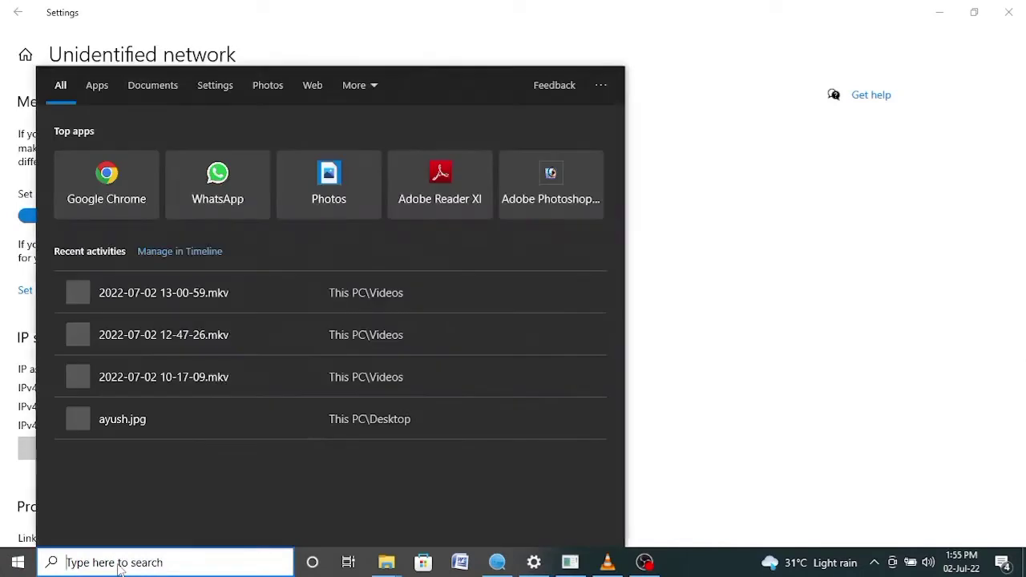
pyautogui.write('ping ')
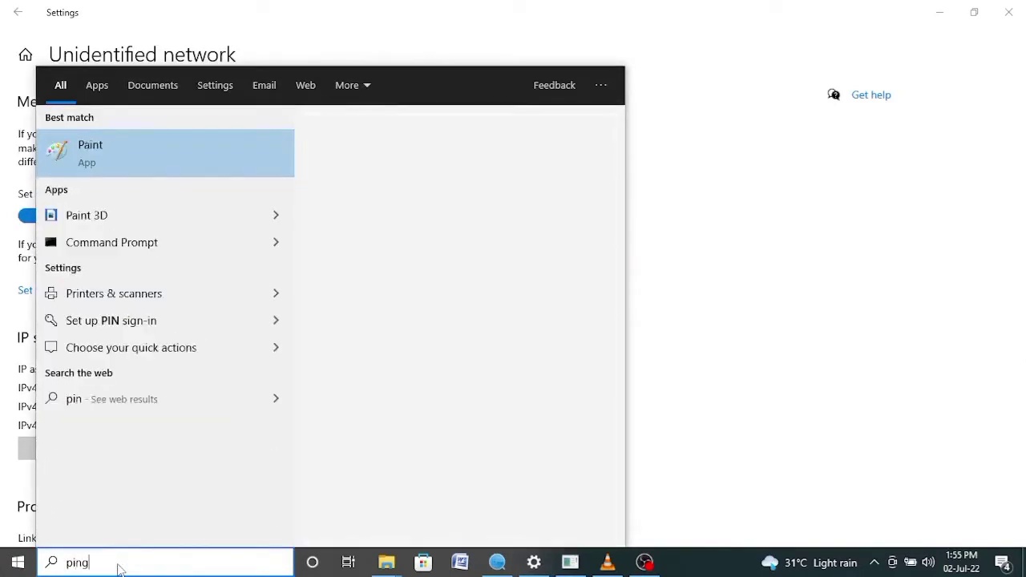
pyautogui.write('192')
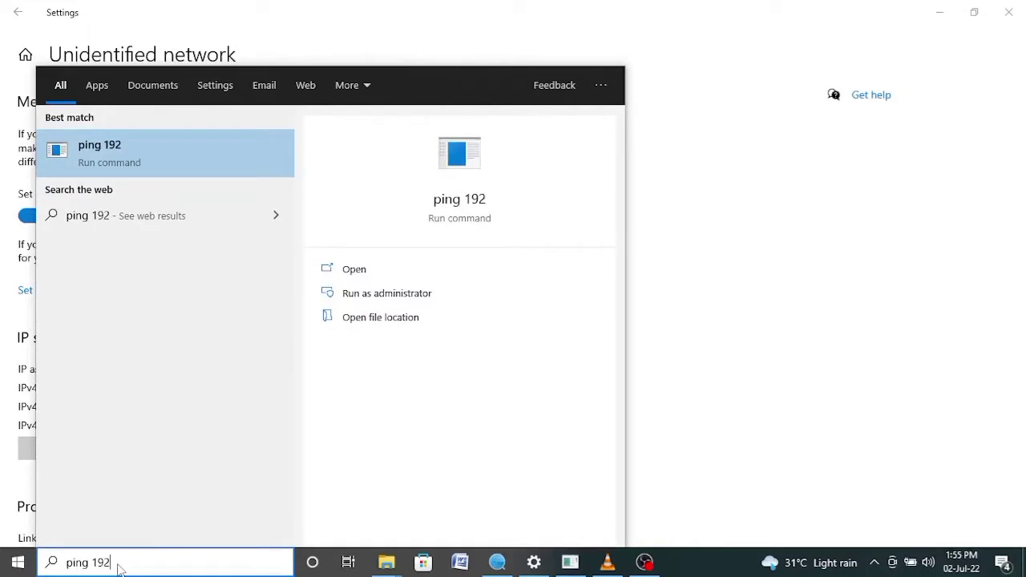
pyautogui.write('.168')
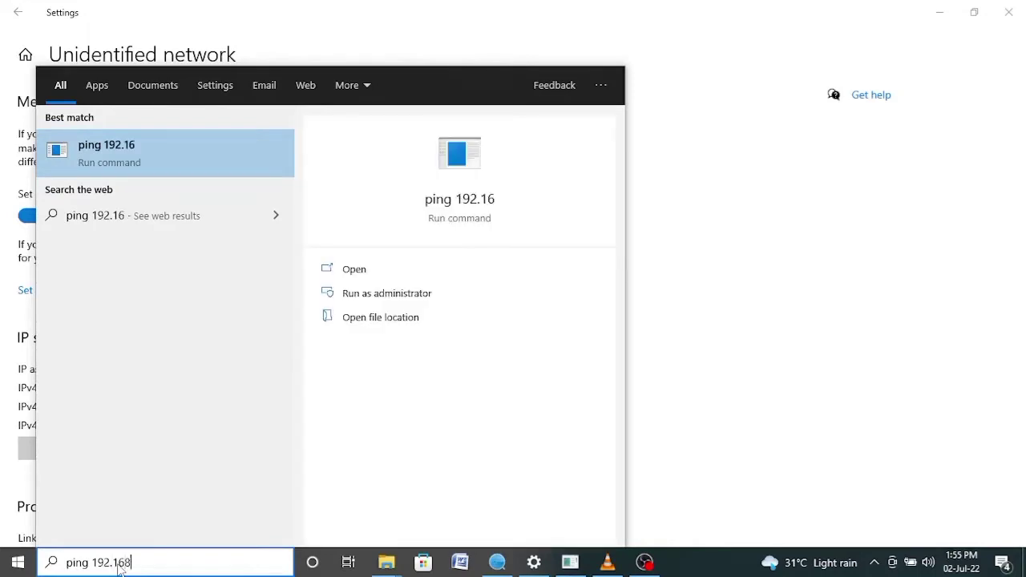
pyautogui.write('.1.')
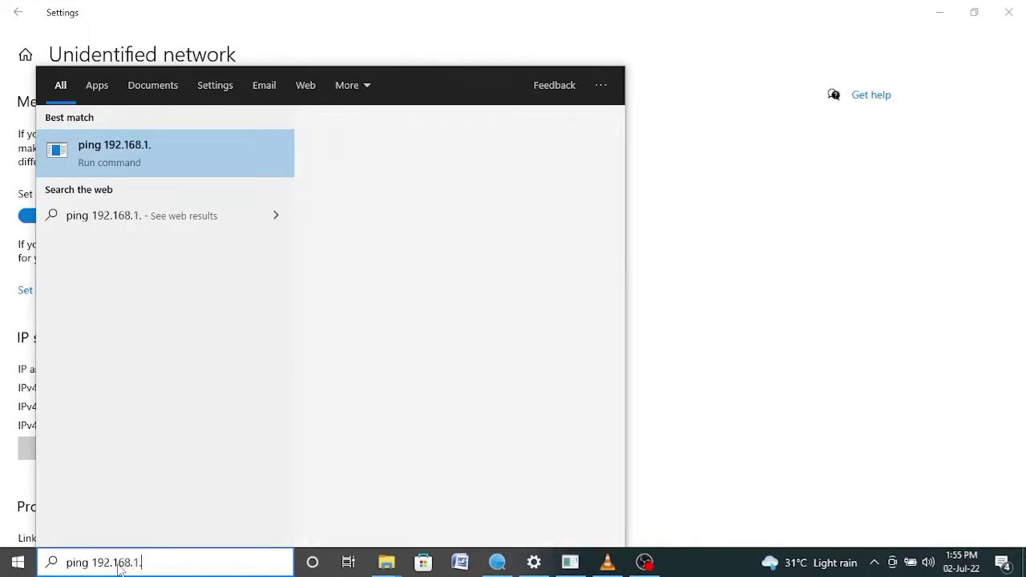
pyautogui.write('64 -')
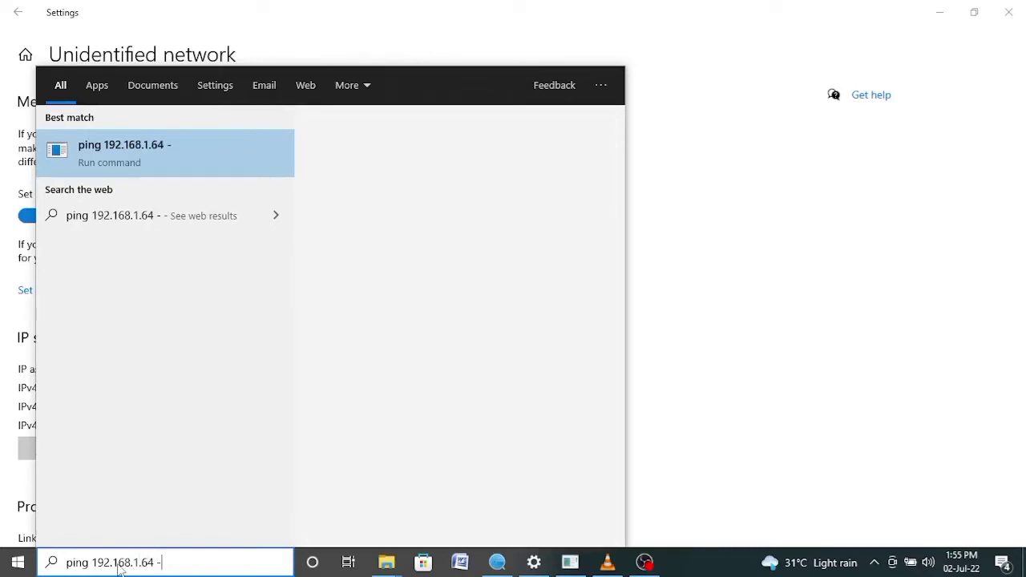
pyautogui.write('t')
pyautogui.press('Return')
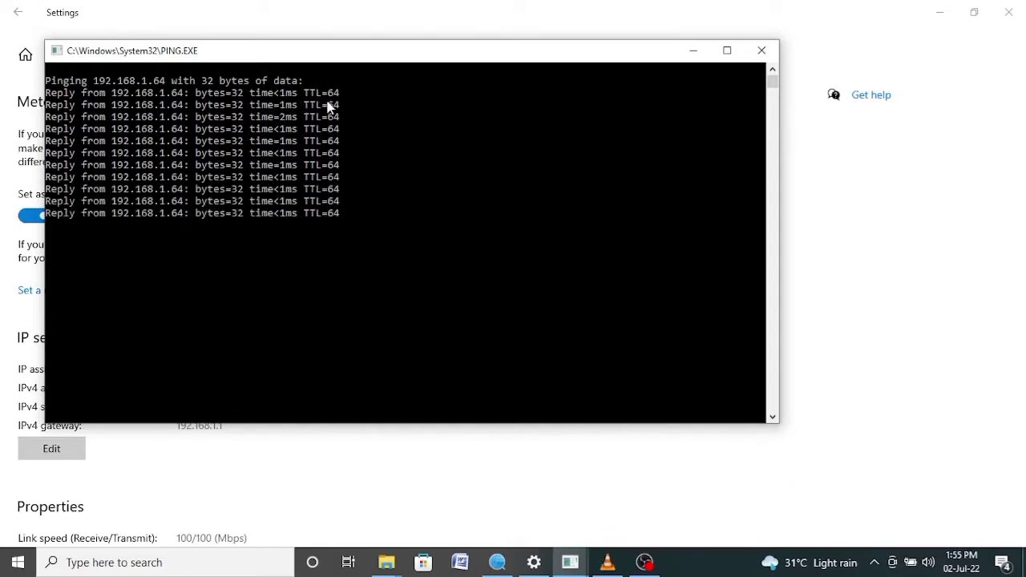
pyautogui.click(694, 51)
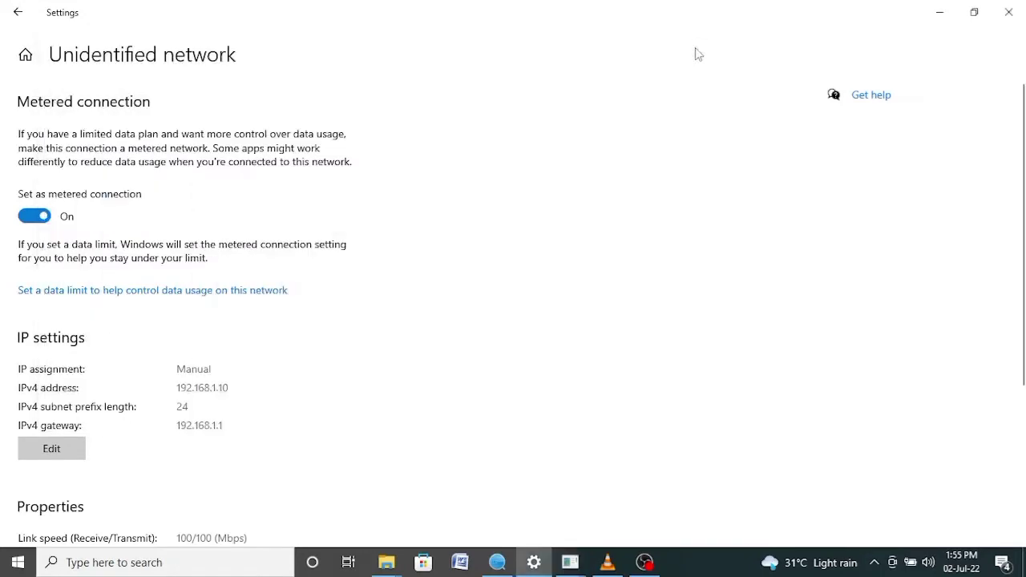
# Launch Chrome and load the camera login page at 192.168.1.64, ready for the user name
pyautogui.click(938, 13)
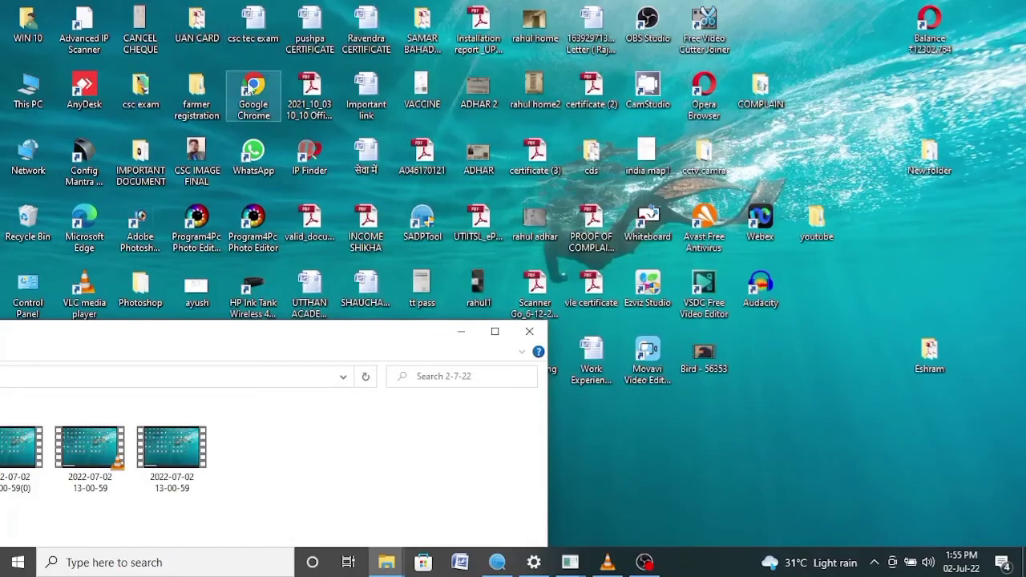
pyautogui.doubleClick(252, 88)
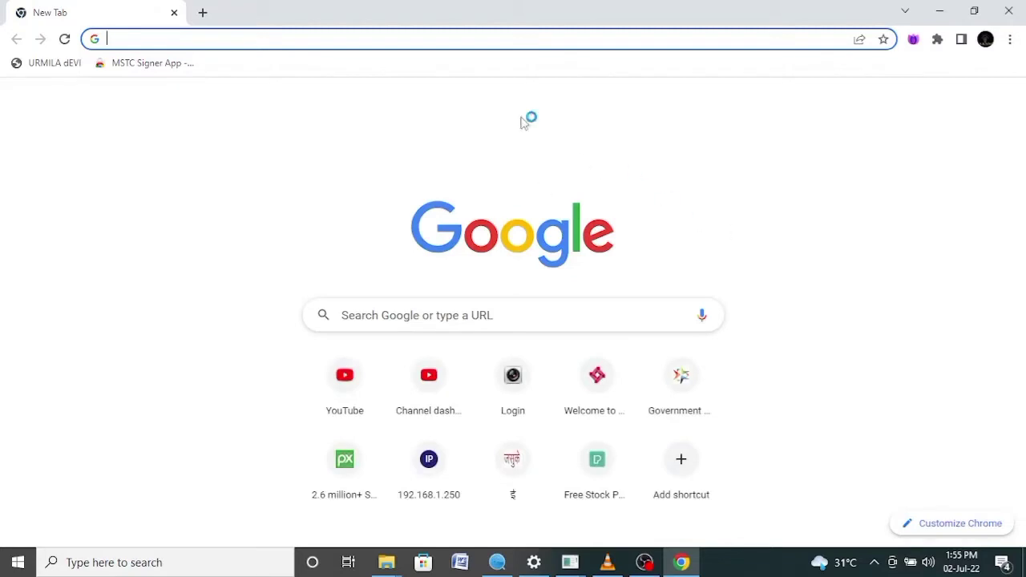
pyautogui.click(348, 38)
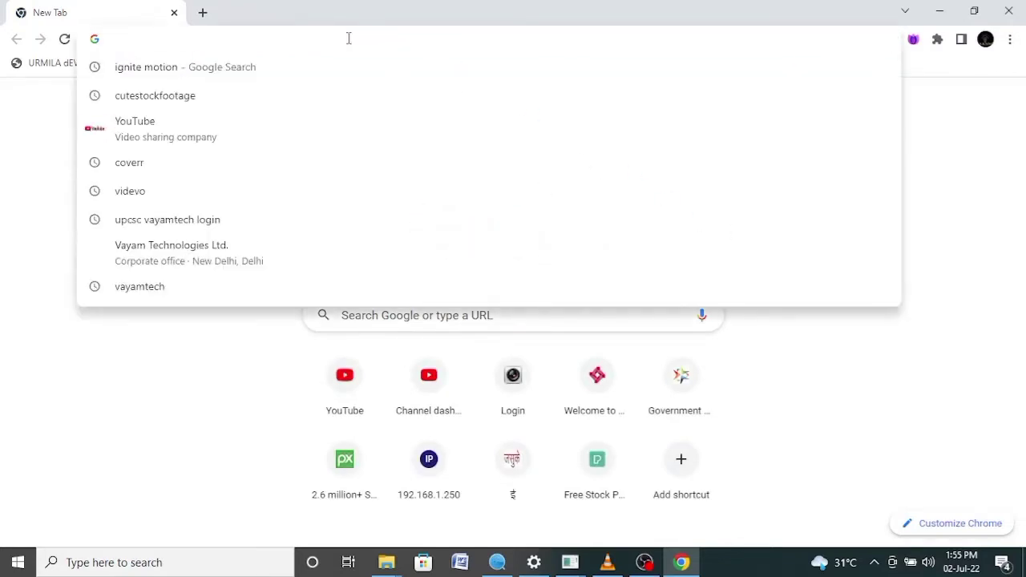
pyautogui.write('192')
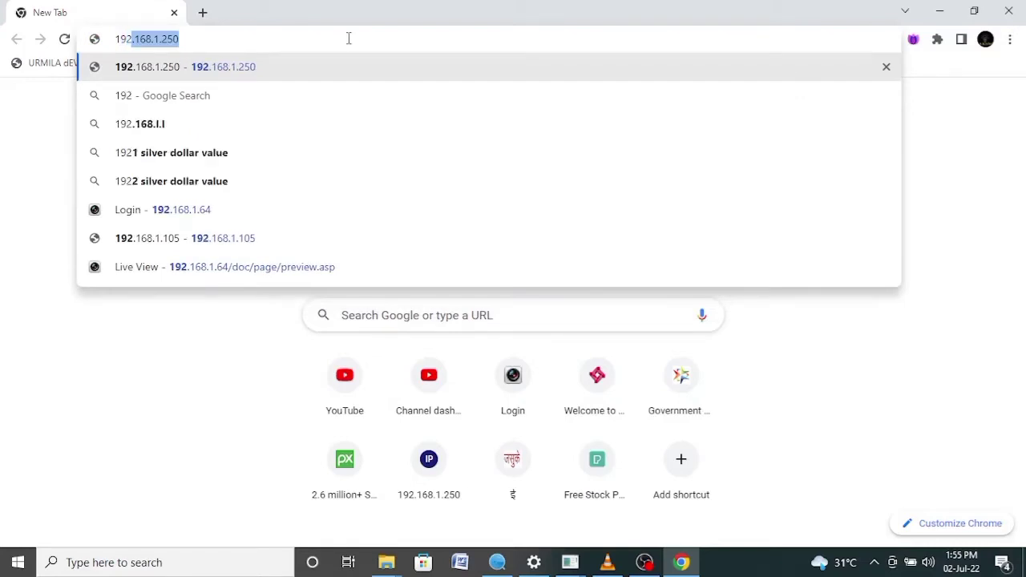
pyautogui.click(195, 39)
pyautogui.press('BackSpace')
pyautogui.press('BackSpace')
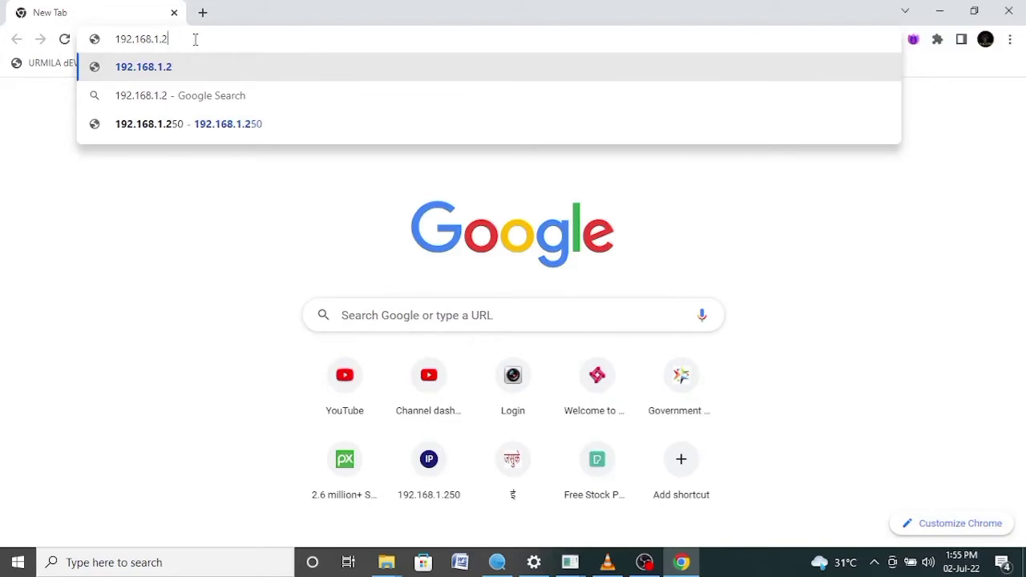
pyautogui.press('BackSpace')
pyautogui.write('64')
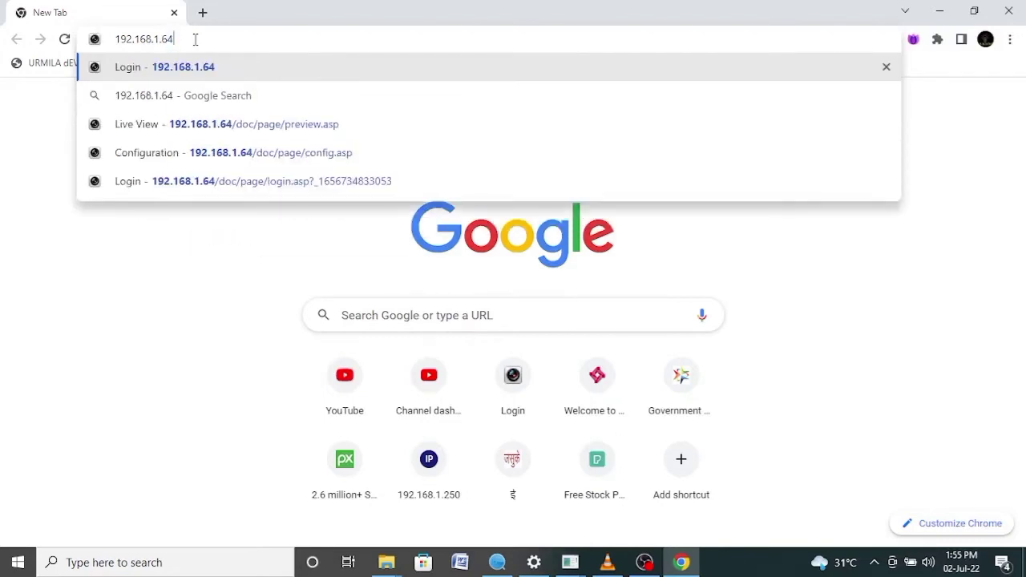
pyautogui.click(224, 69)
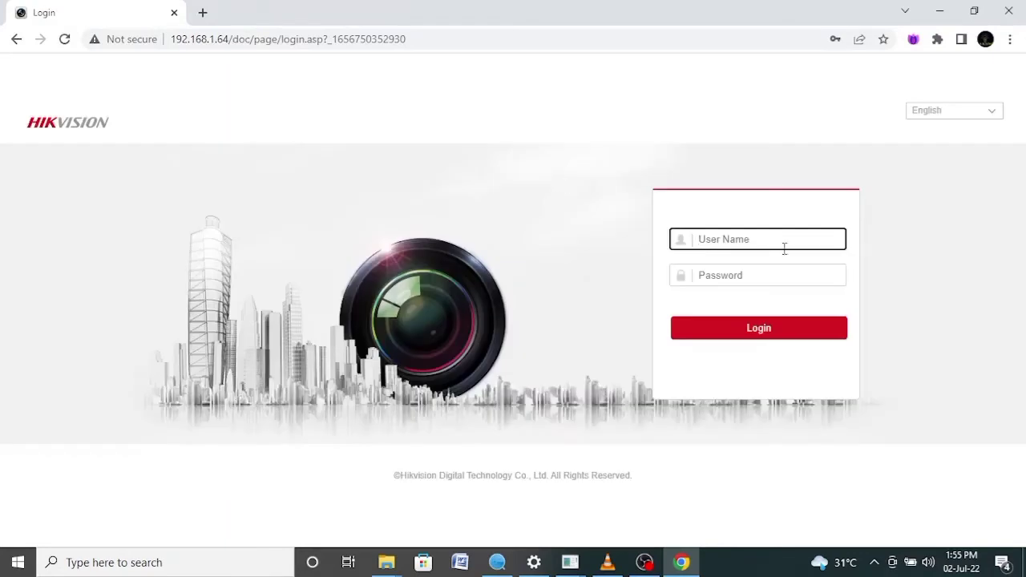
pyautogui.click(708, 238)
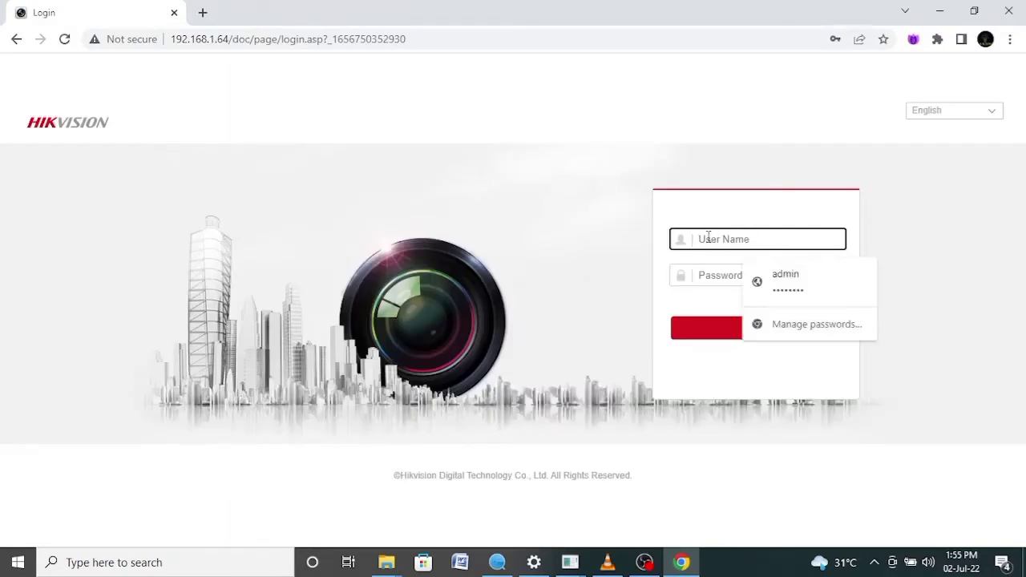
# Log in as admin with Chrome's saved credentials, reaching a blank Live View page
pyautogui.click(786, 281)
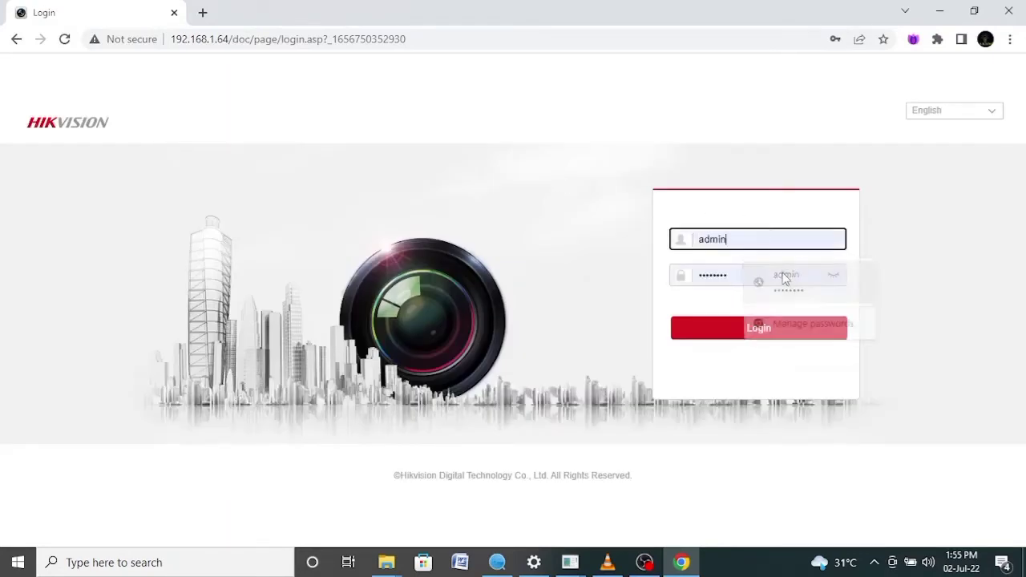
pyautogui.click(731, 328)
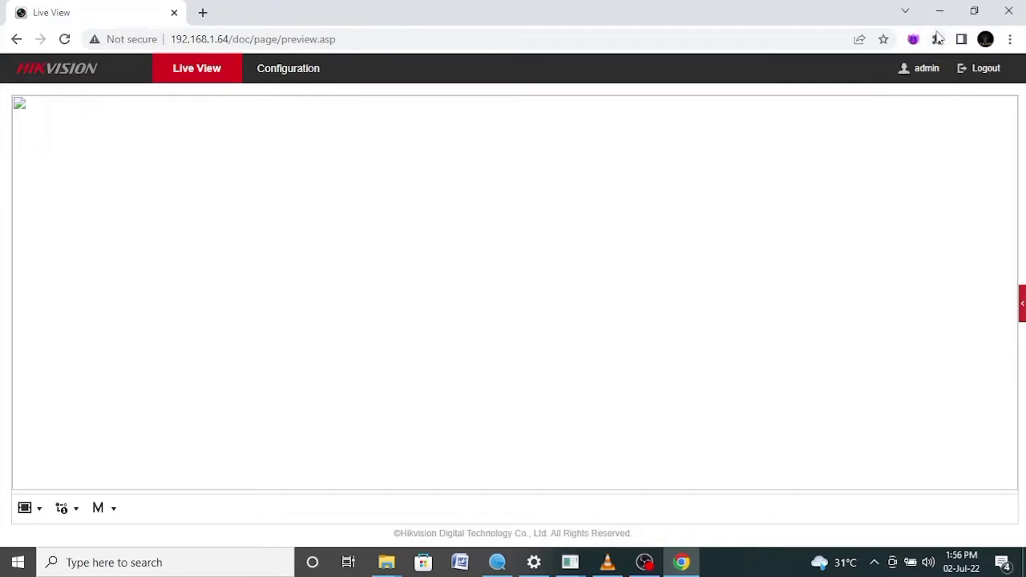
# Reload the camera page in IE Tab and log in again as admin with the account password
pyautogui.click(938, 38)
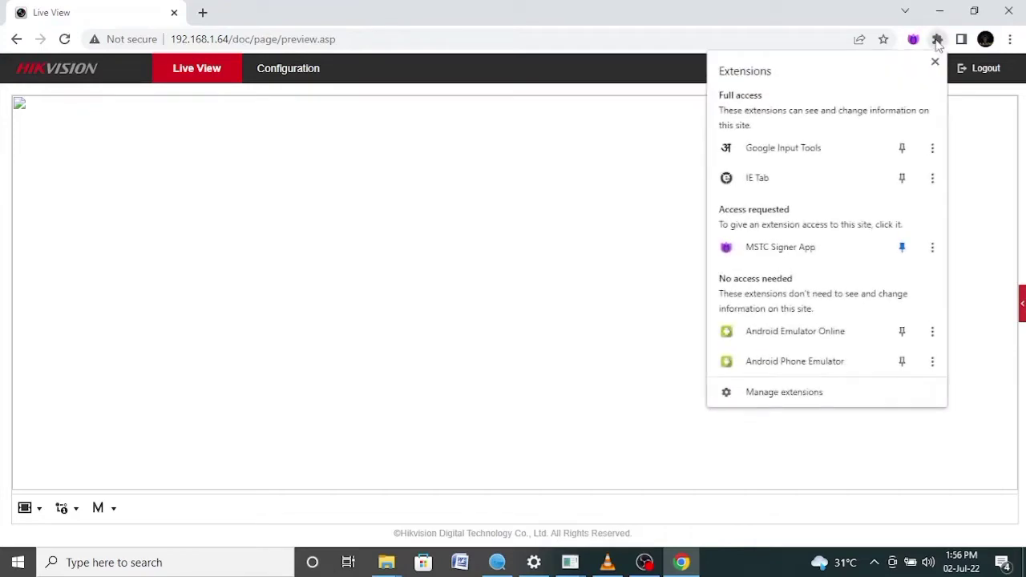
pyautogui.click(777, 187)
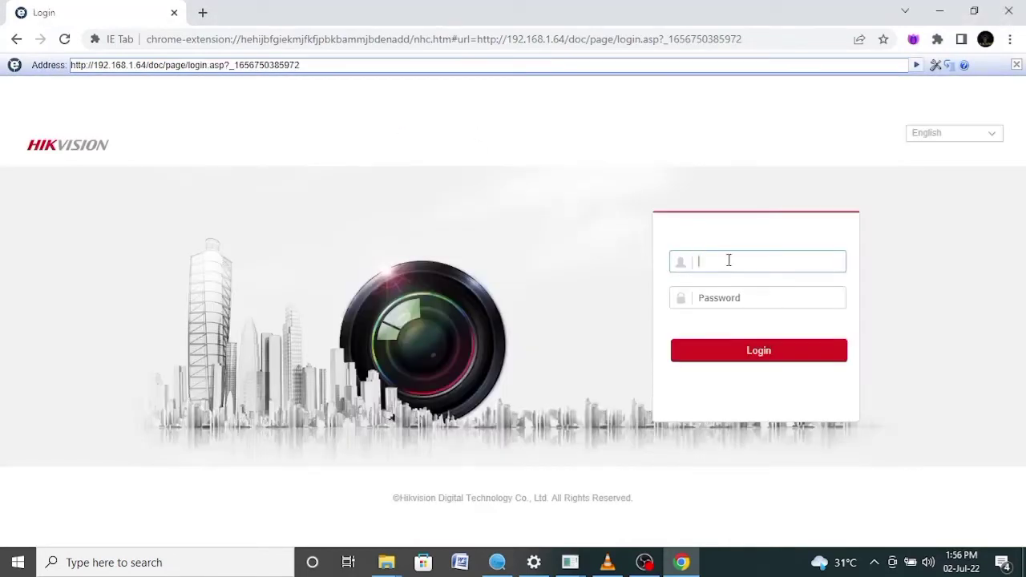
pyautogui.write('admin')
pyautogui.press('Tab')
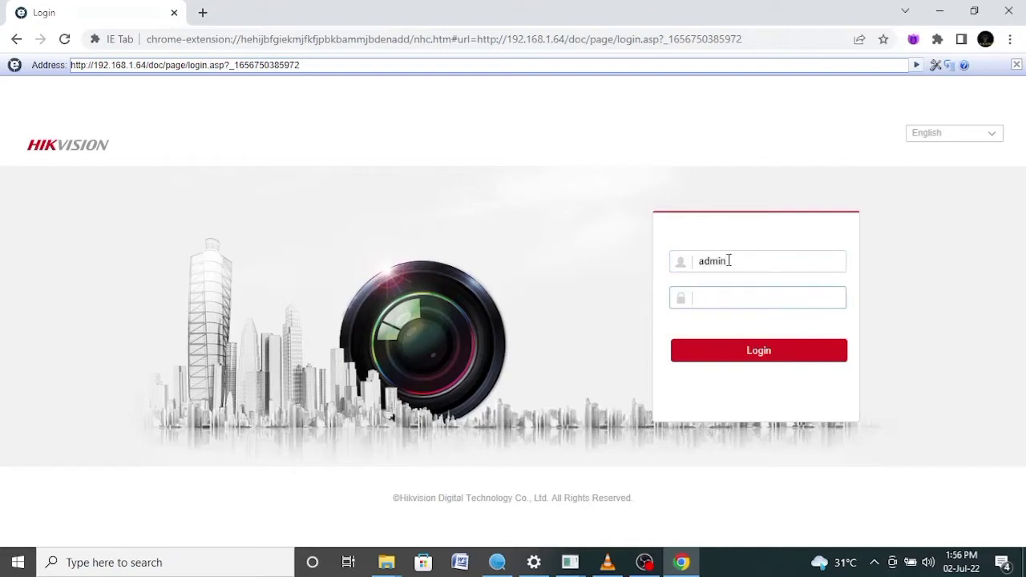
pyautogui.write('••••••••')
pyautogui.click(762, 354)
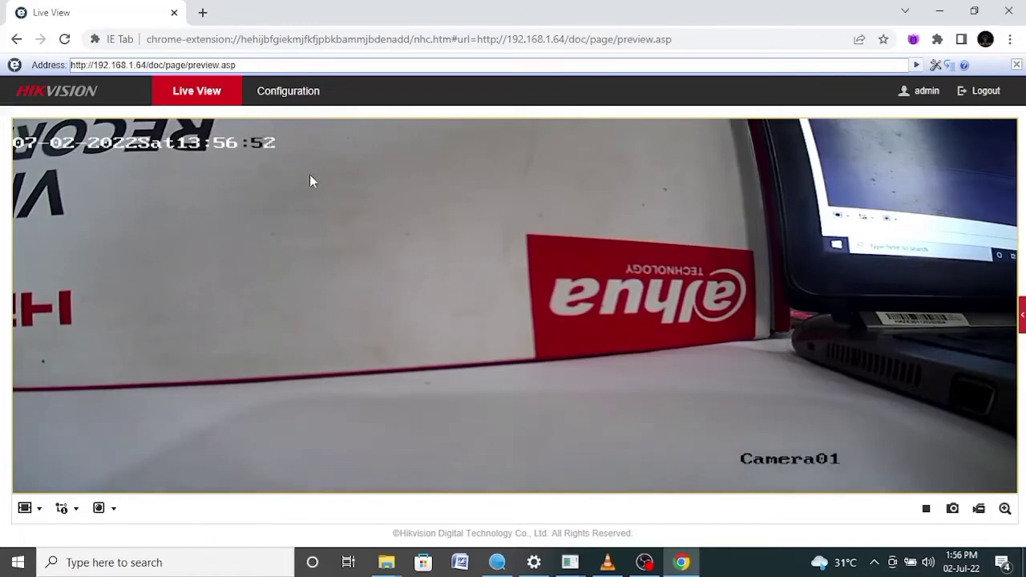
# Go to Configuration and show the System Settings Time Settings tab
pyautogui.click(287, 91)
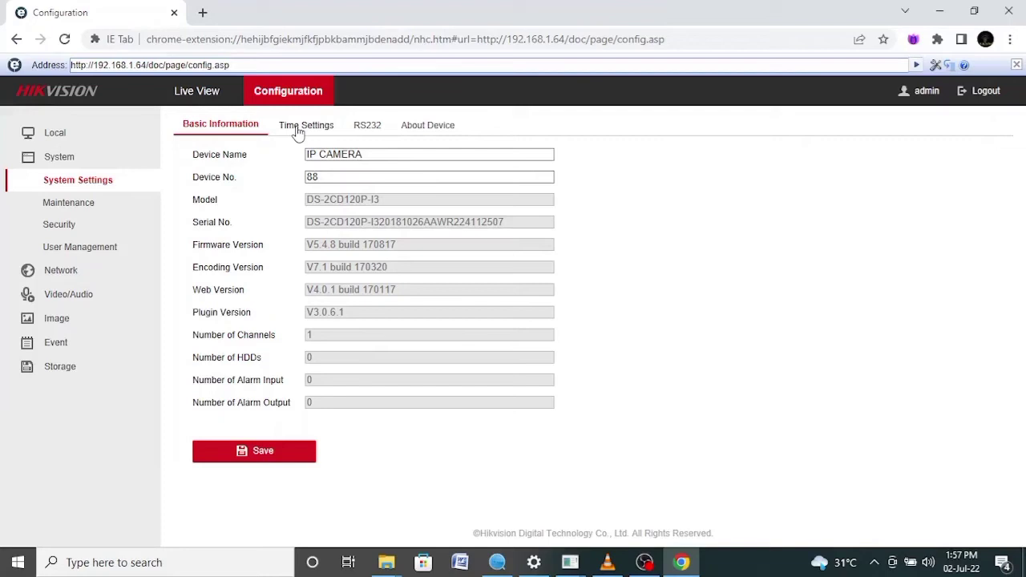
pyautogui.click(298, 128)
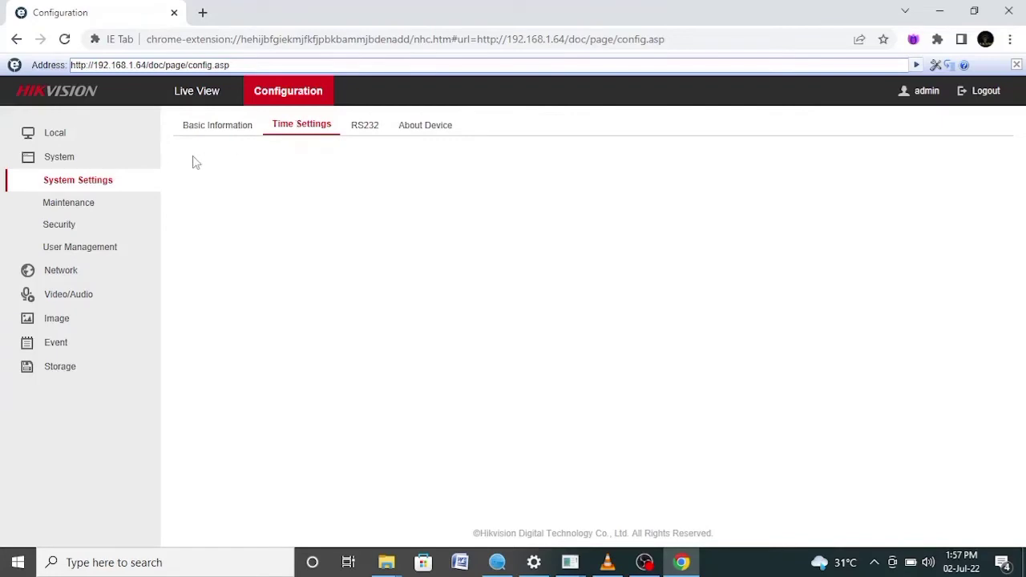
# Open the User Management page in the Configuration sidebar
pyautogui.click(91, 250)
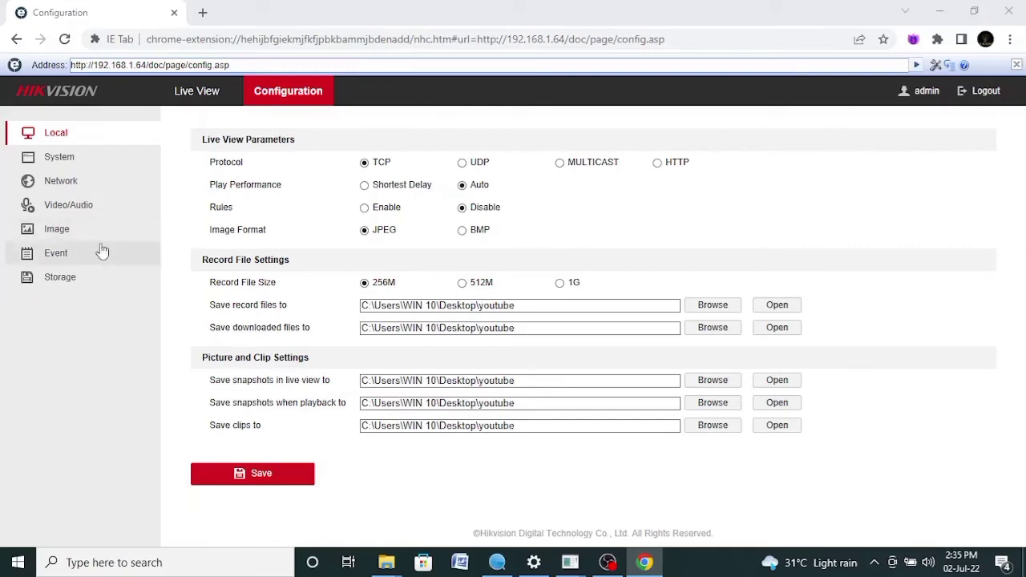
# Show Basic Event > Motion Detection with the detection grid covering the whole view
pyautogui.click(56, 256)
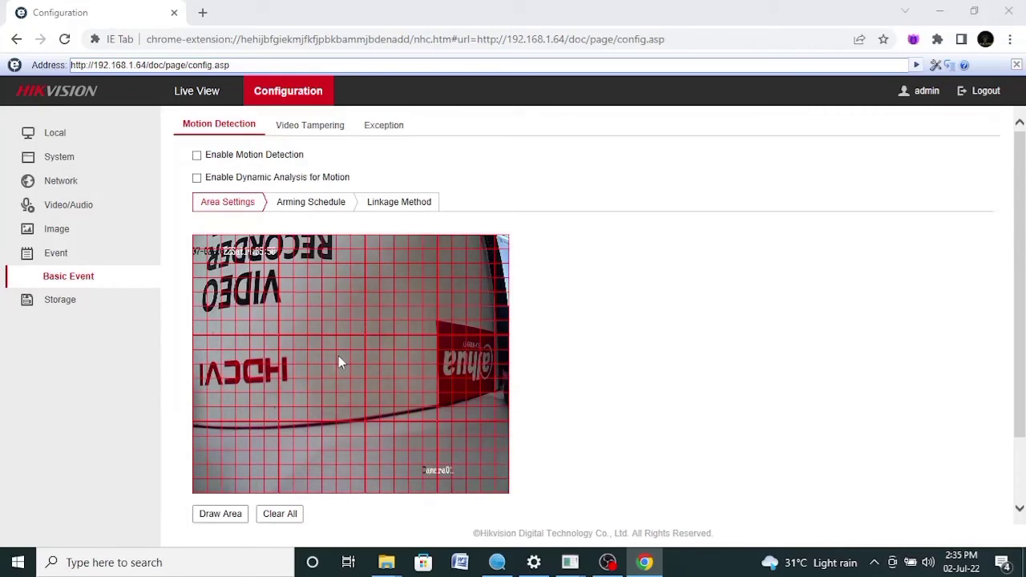
# Enable dynamic analysis for motion and confirm the arming schedule covers 00:00–24:00 every day
pyautogui.click(303, 129)
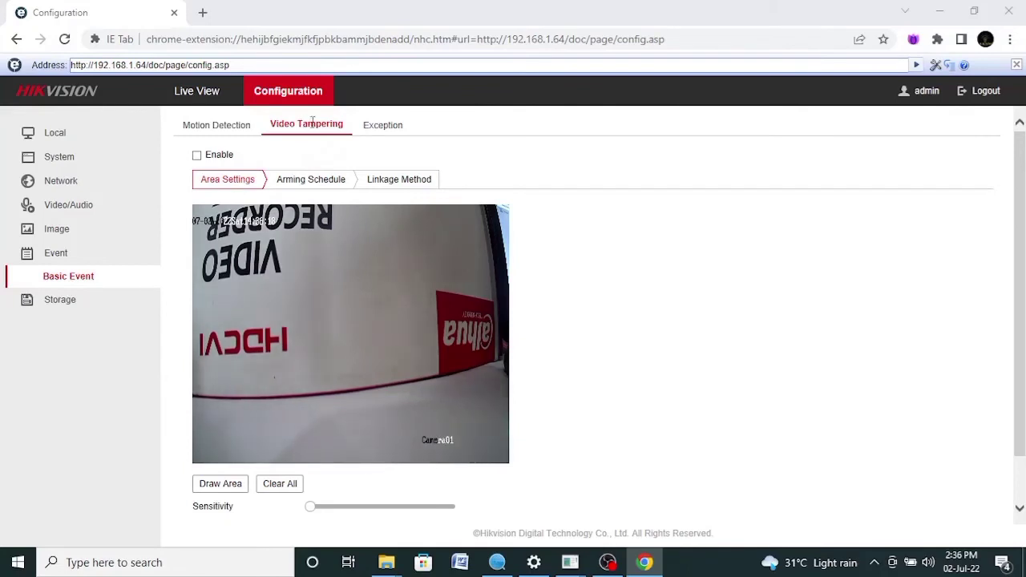
pyautogui.click(213, 126)
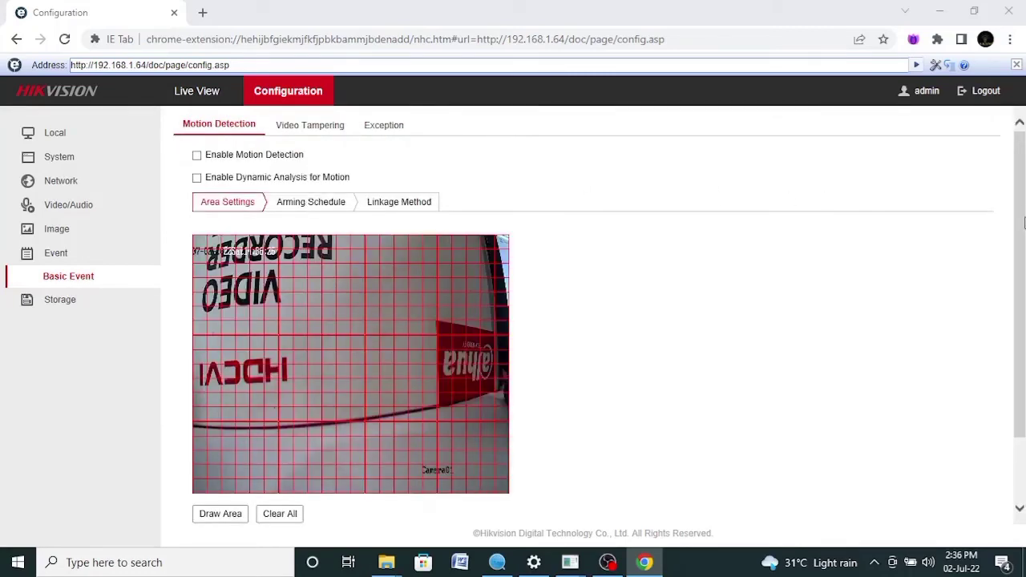
pyautogui.moveTo(1023, 227)
pyautogui.mouseDown()
pyautogui.moveTo(1015, 345)
pyautogui.moveTo(1025, 243)
pyautogui.mouseUp()
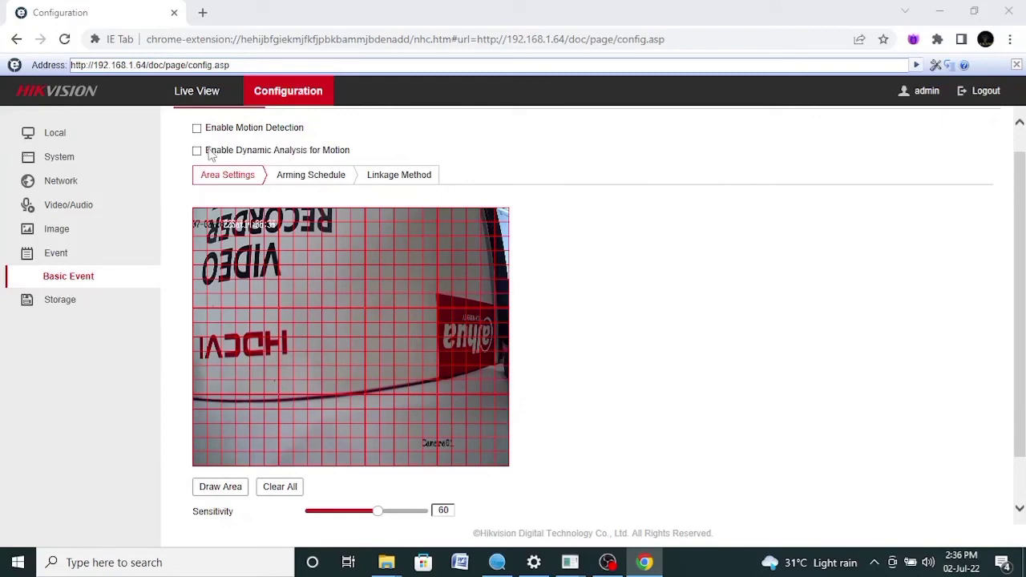
pyautogui.click(198, 150)
pyautogui.moveTo(1022, 296); pyautogui.dragTo(1024, 210)
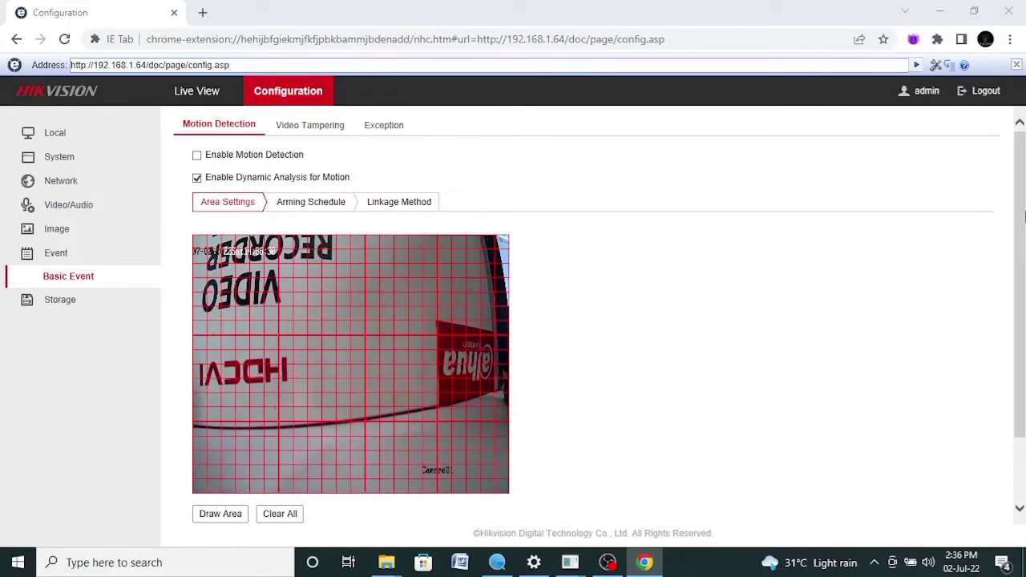
pyautogui.click(318, 206)
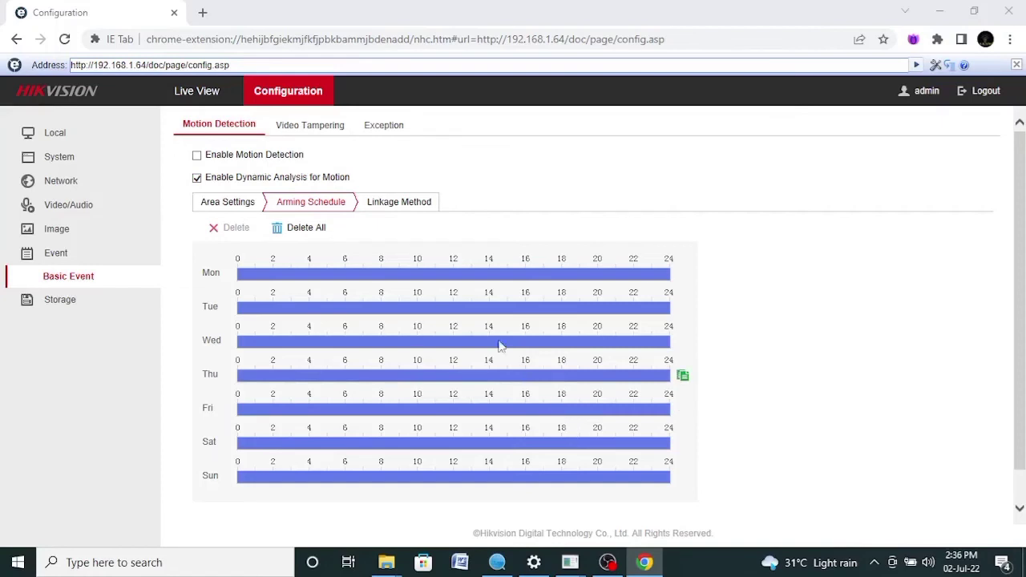
# Set motion linkage to Notify Surveillance Center, then move to the System Settings page
pyautogui.click(387, 208)
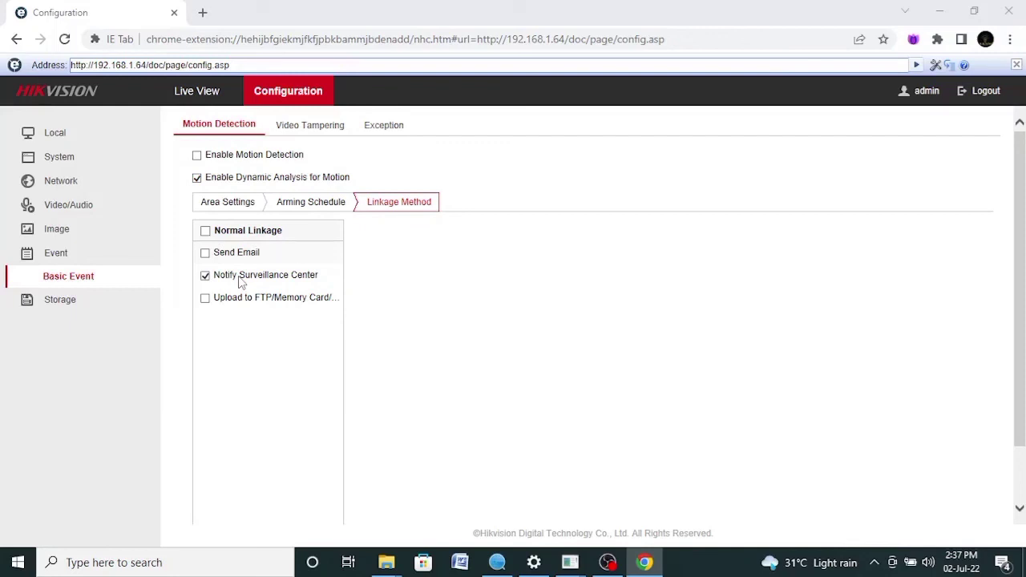
pyautogui.click(55, 133)
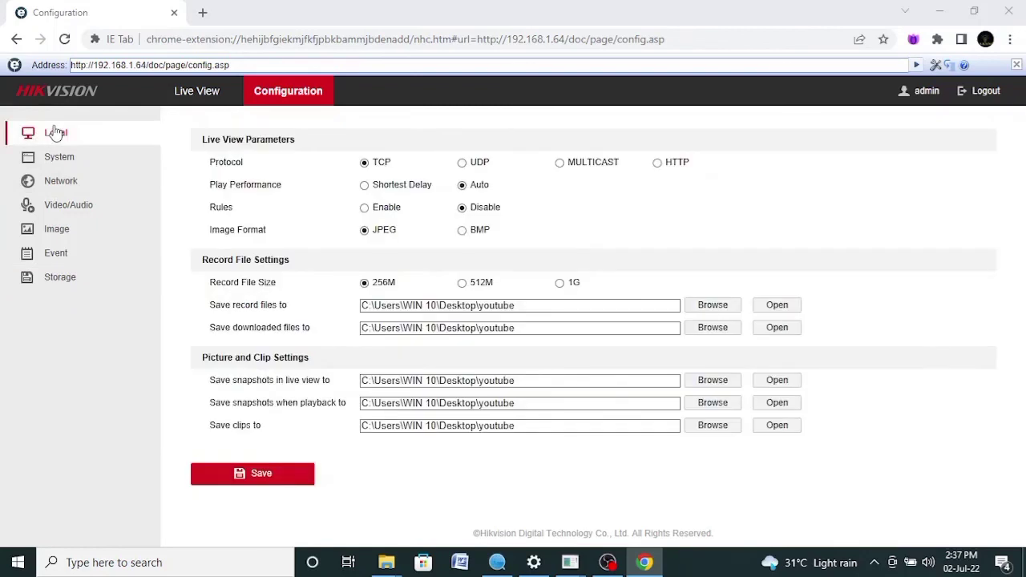
pyautogui.click(69, 157)
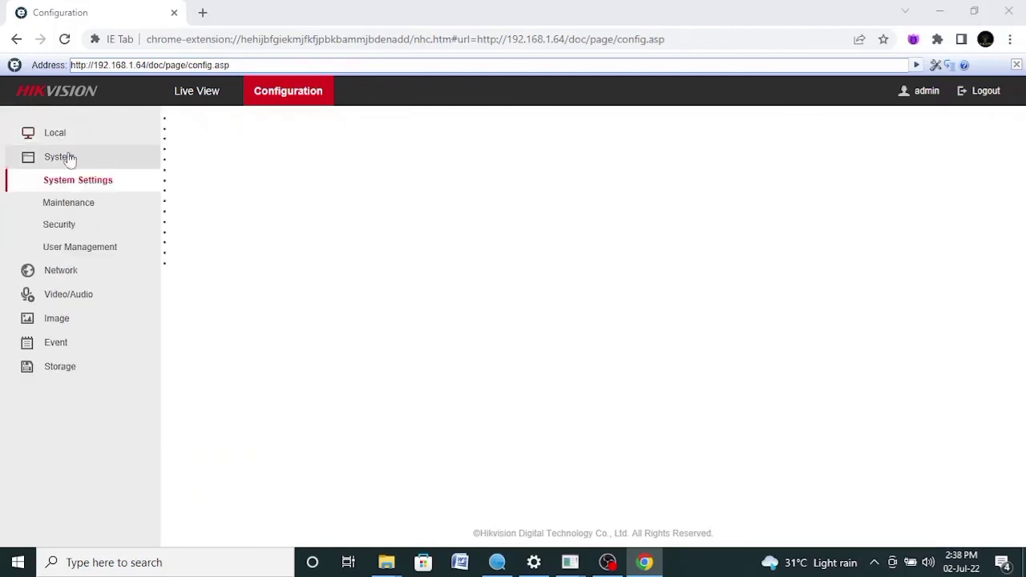